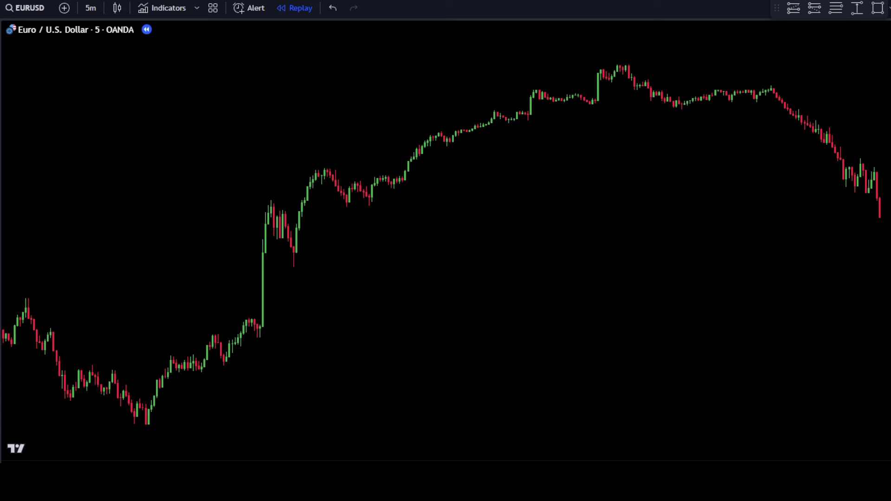
Load the OANDA EURUSD symbol on the chart with a 5-minute interval
click(35, 8)
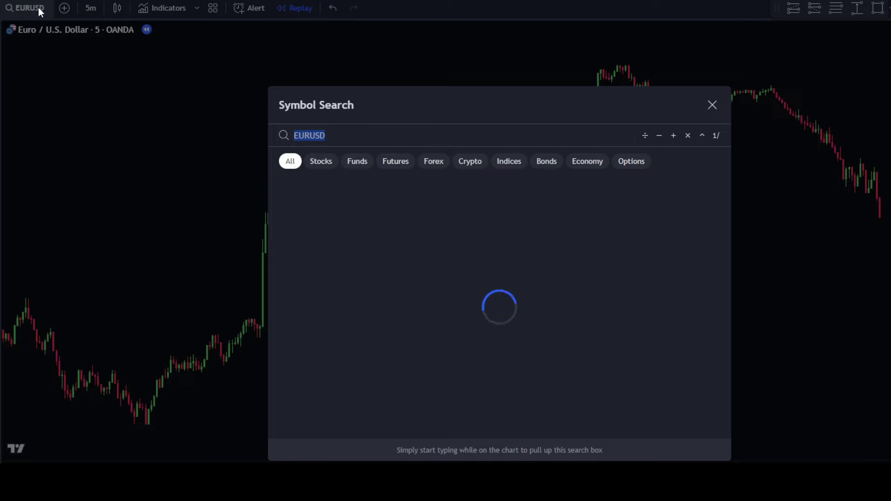
text(EURUSD)
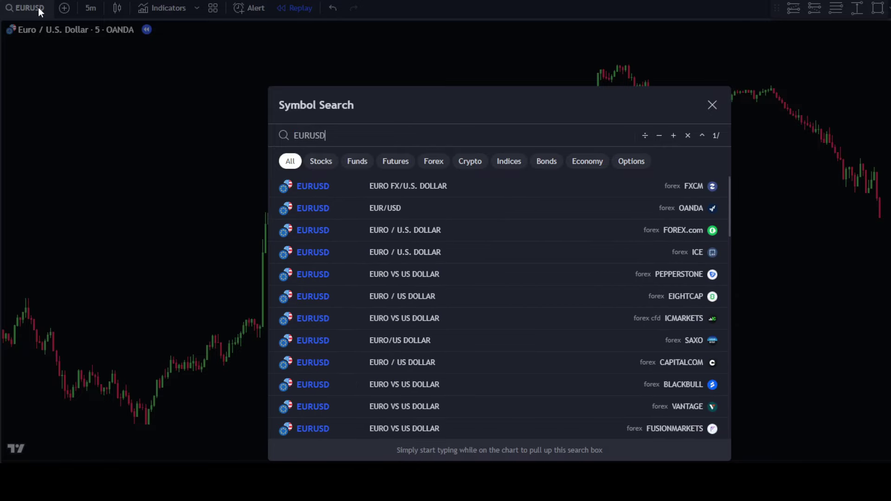
click(491, 208)
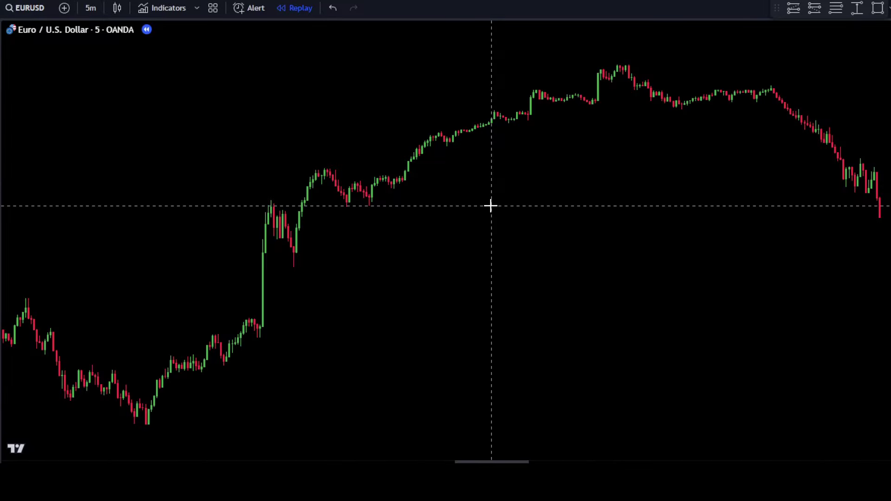
click(89, 9)
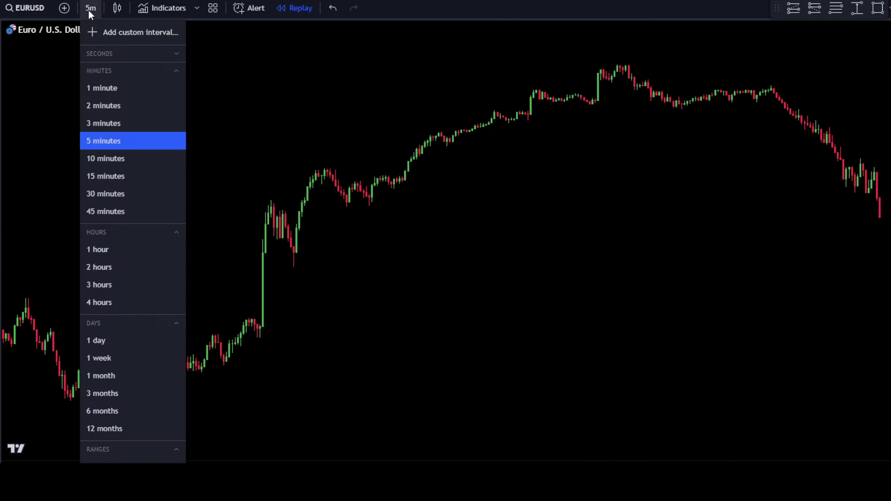
click(129, 143)
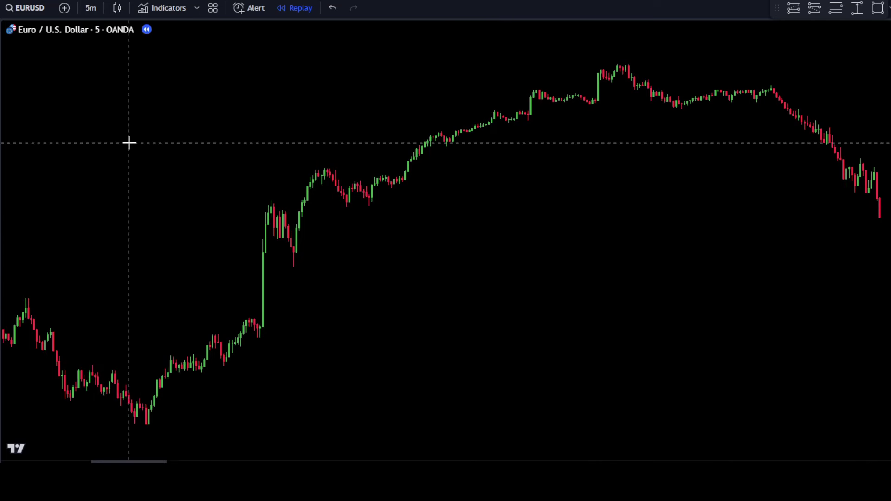
Find the community indicator Edri Extreme Points Buy & Sell and add it to the chart
click(177, 10)
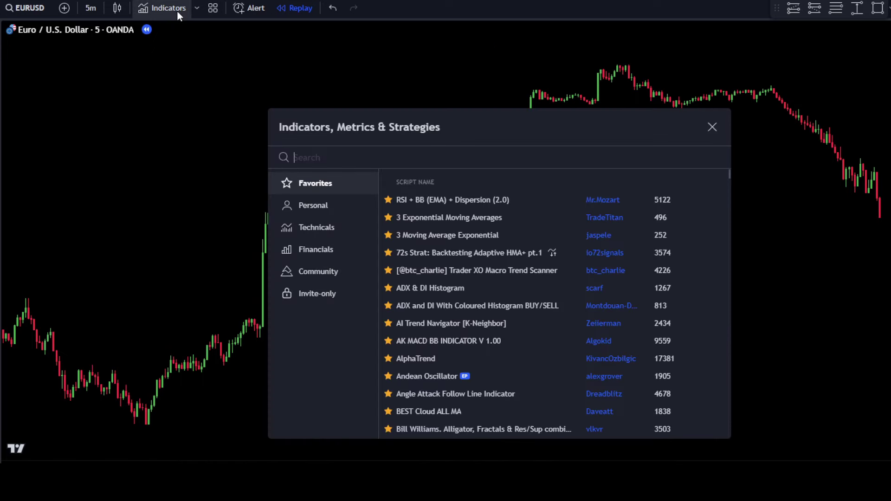
text(edri)
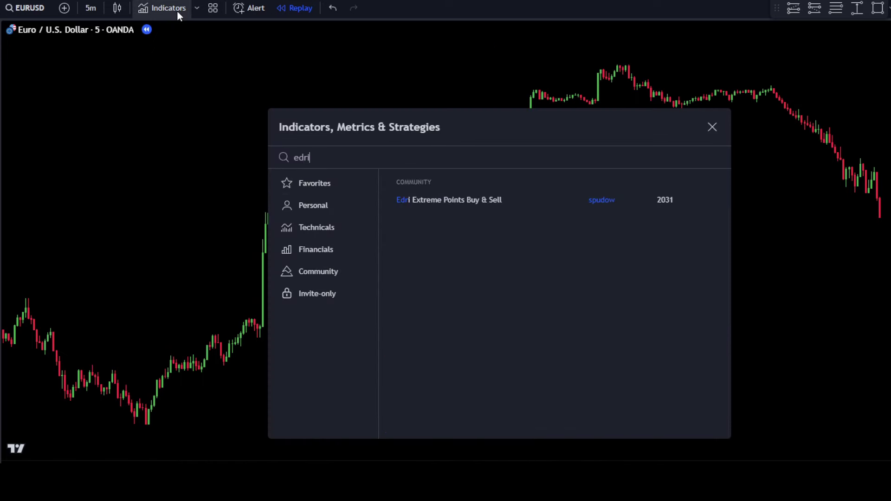
text( extre)
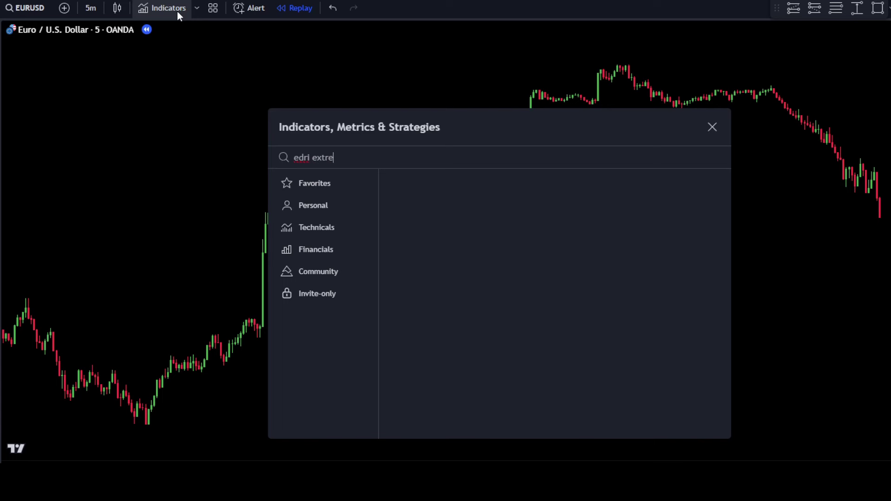
text(me poi)
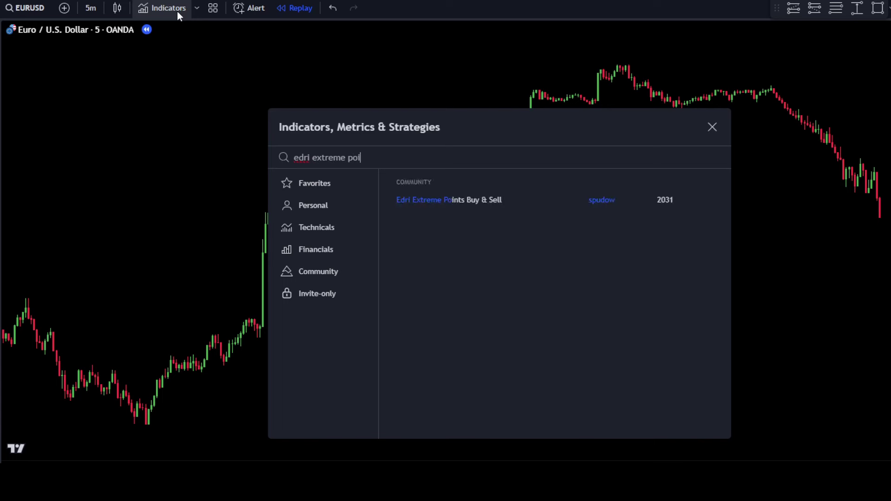
text(nts buy & sell)
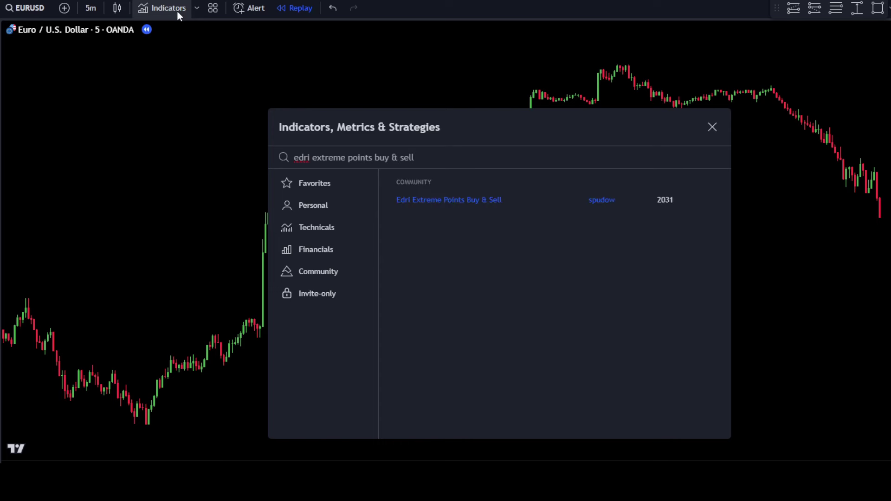
click(518, 196)
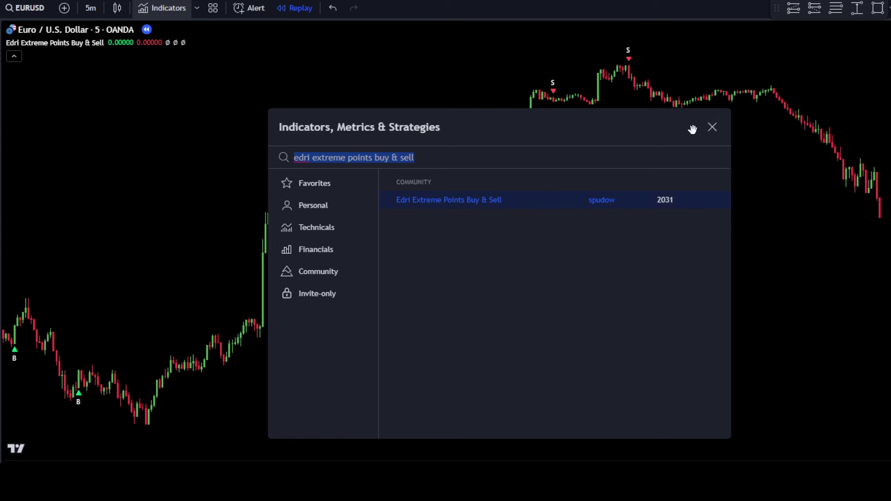
click(713, 127)
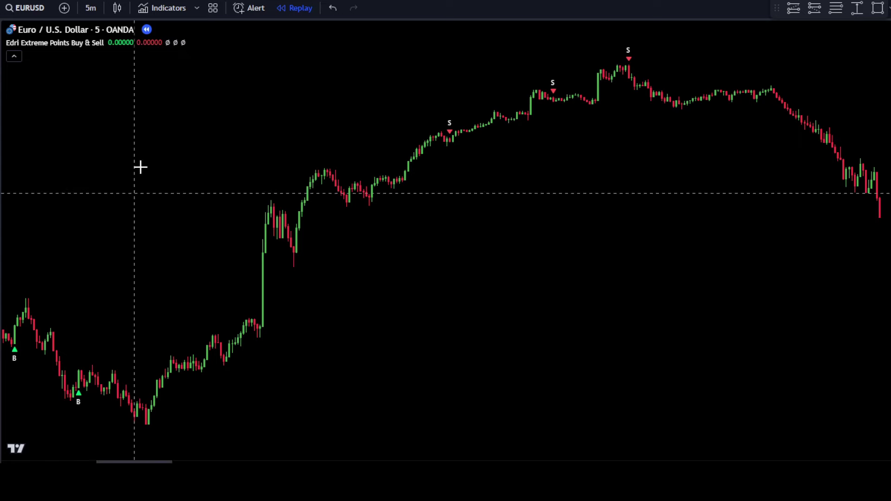
In the Edri Extreme Points indicator's inputs, set the RSI Overbought Level to 70 and the RSI Oversold Level to 30
click(129, 43)
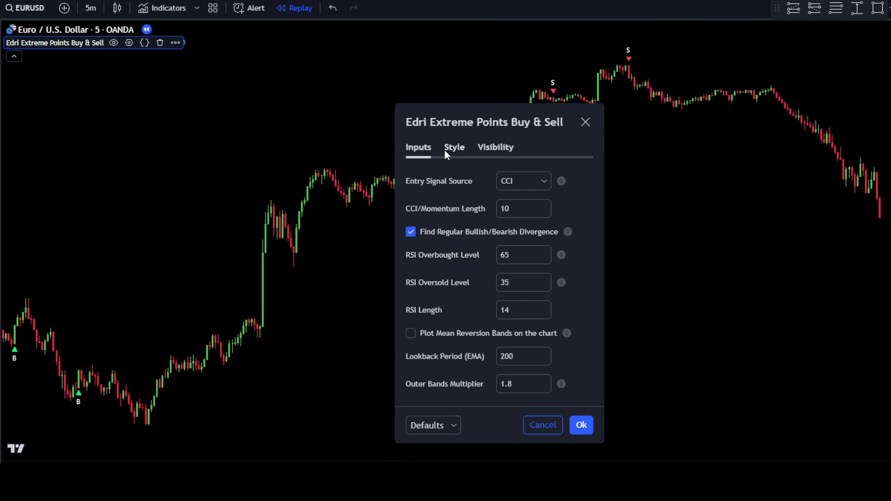
drag(444, 133, 459, 54)
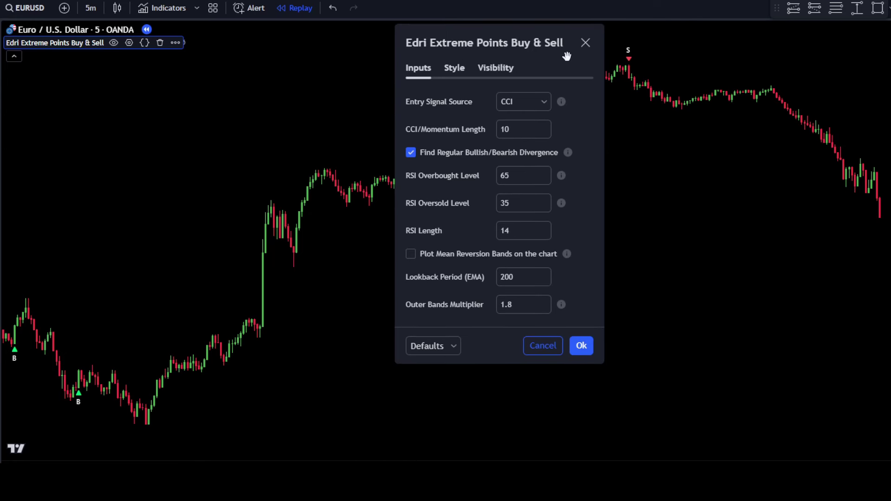
double_click(524, 179)
text(70)
click(577, 185)
double_click(527, 204)
text(30)
click(575, 184)
Set the Edri indicator's RSI Length to 9 and enable plotting of the Mean Reversion Bands on the chart
double_click(518, 230)
click(572, 218)
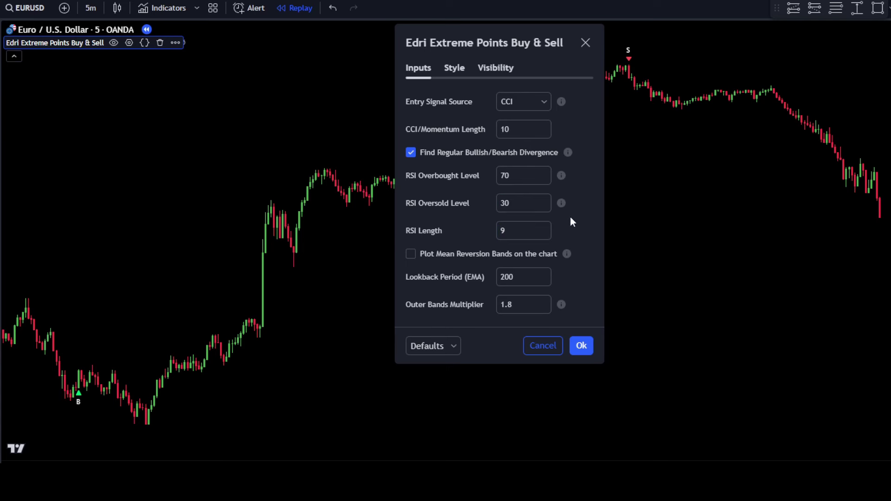
click(411, 253)
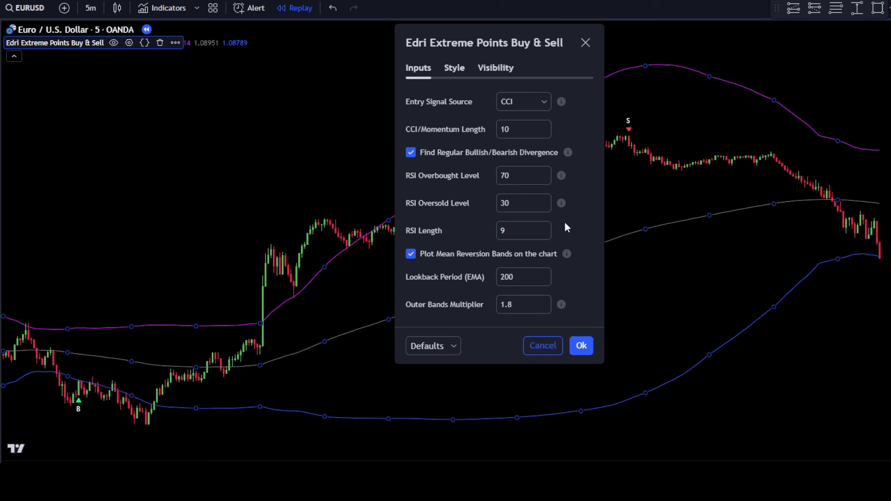
click(581, 345)
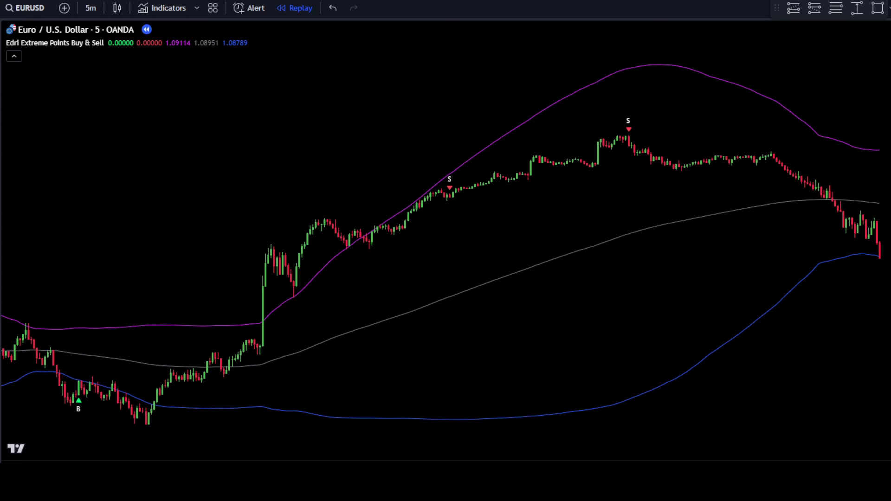
Find the favorited HalfTrend indicator and add it to the chart
click(167, 13)
text(halftren)
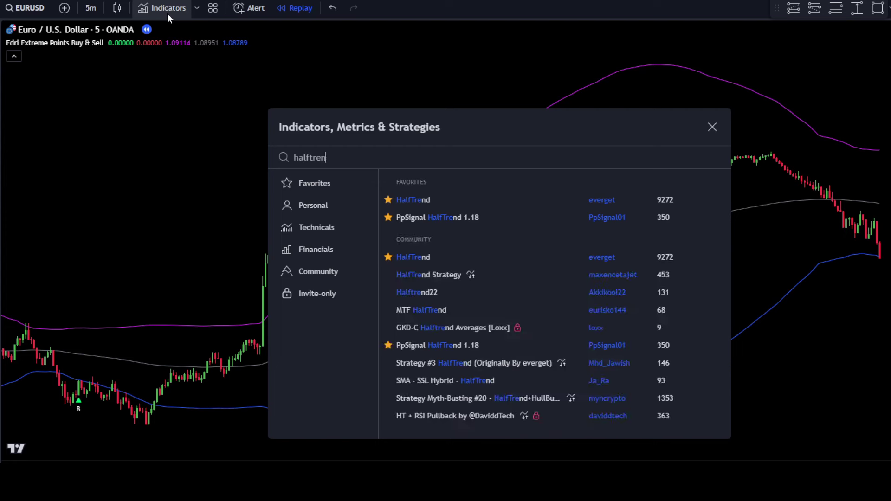
text(d)
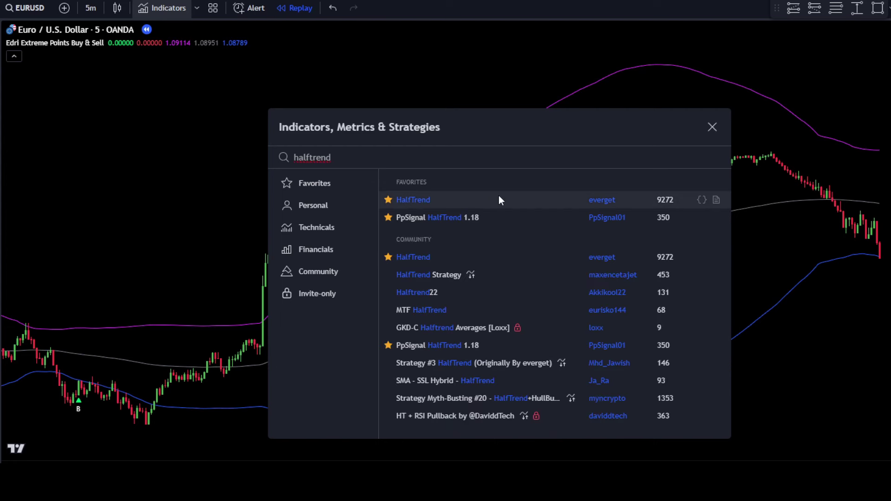
click(497, 199)
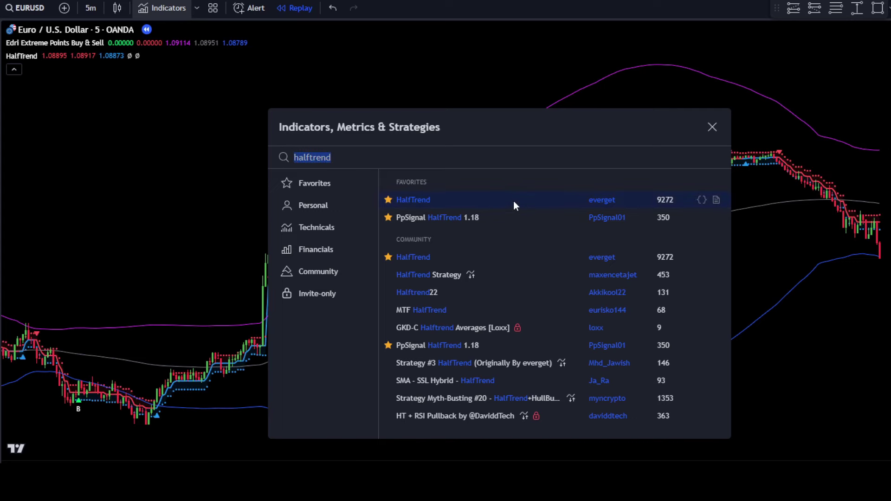
click(712, 128)
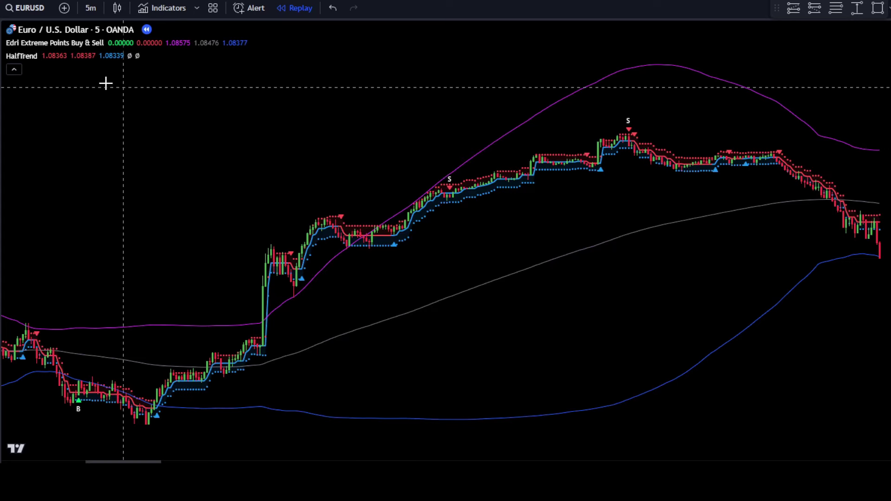
Set the HalfTrend indicator's Amplitude to 4
click(67, 56)
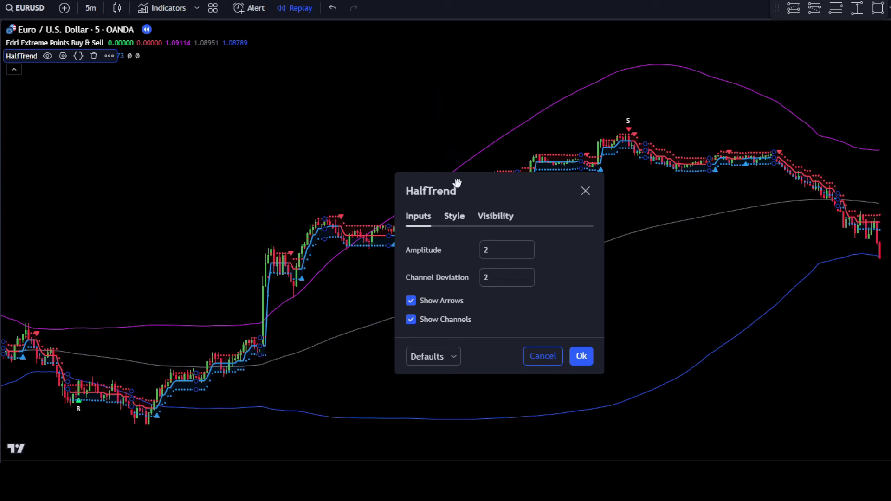
drag(468, 192, 461, 80)
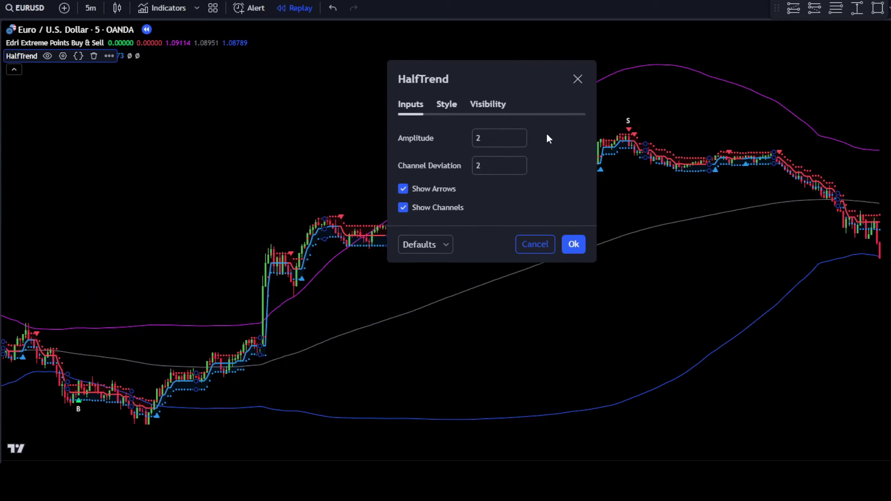
click(521, 134)
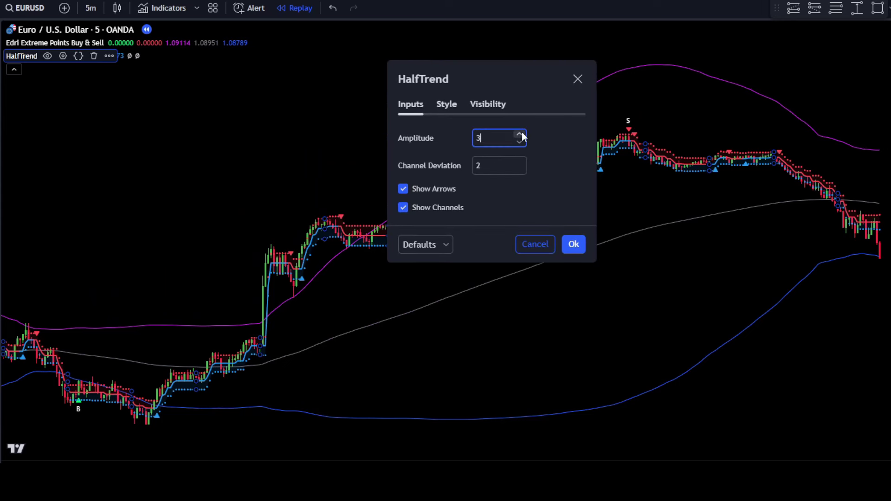
click(521, 134)
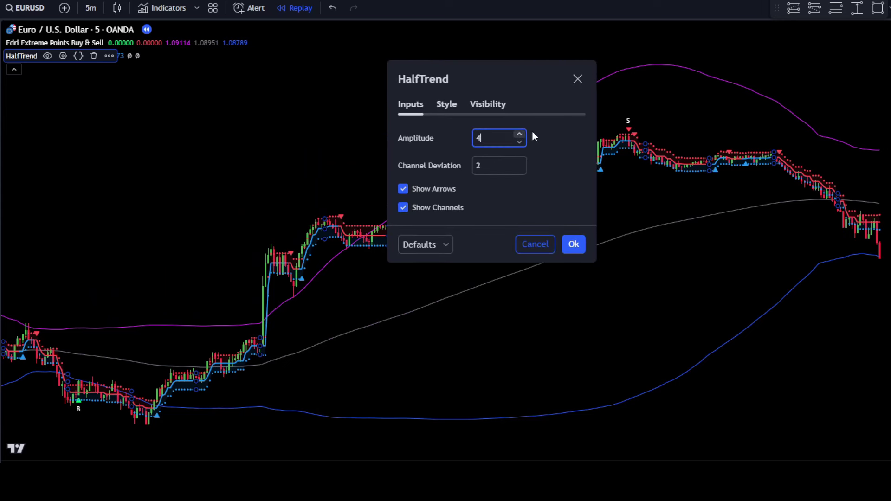
Hide HalfTrend's ATR High and Low, Arrow Up and Down, and both ATR ribbons, apply the style, and collapse the chart's indicator legend
click(455, 105)
drag(495, 86, 492, 39)
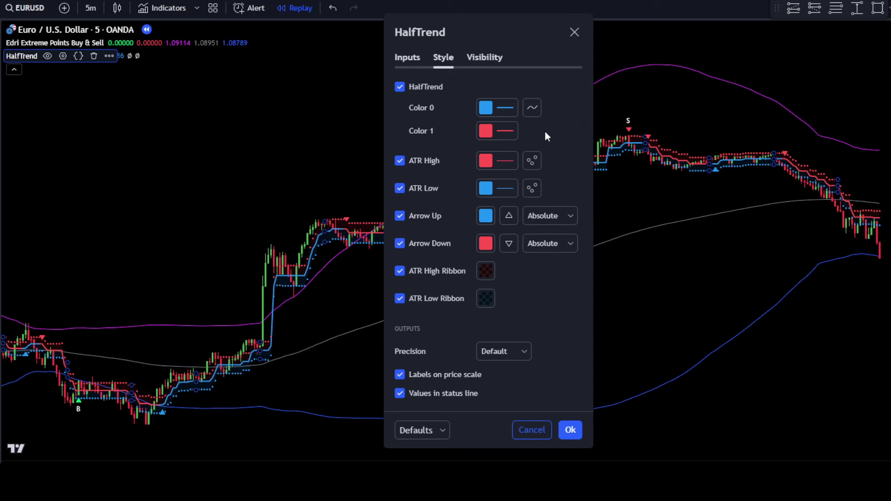
click(423, 160)
click(419, 187)
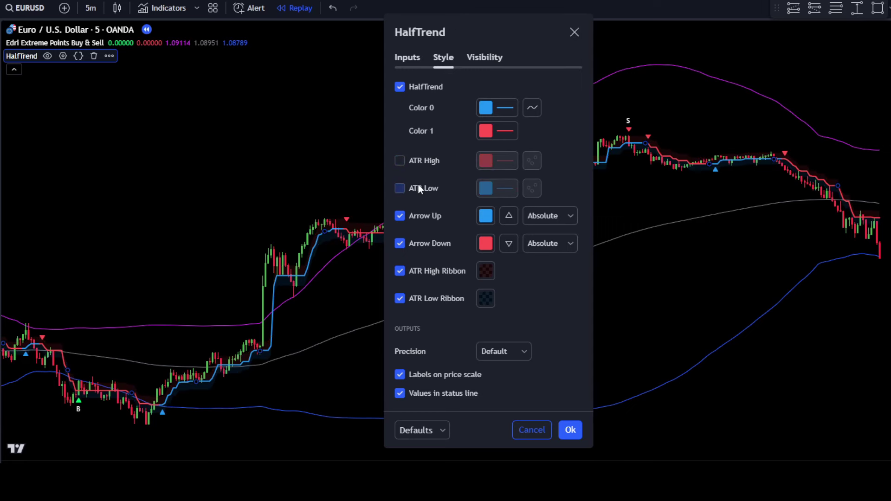
click(420, 220)
click(422, 248)
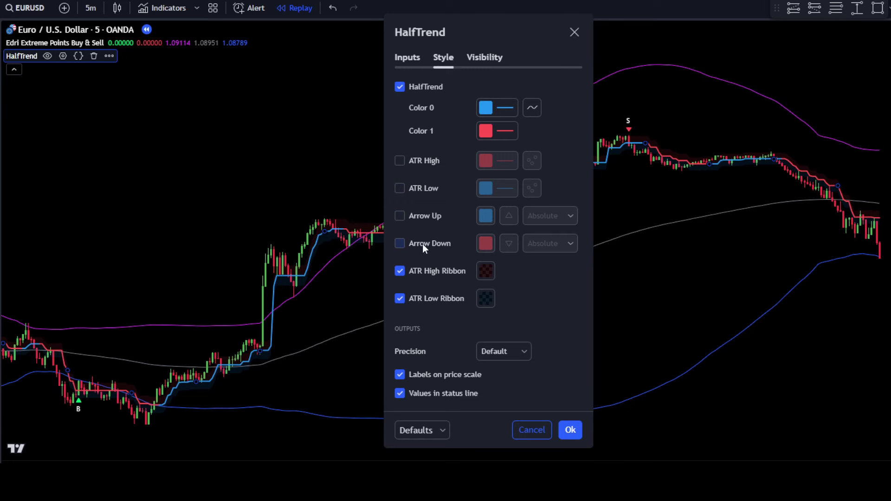
click(426, 271)
click(424, 299)
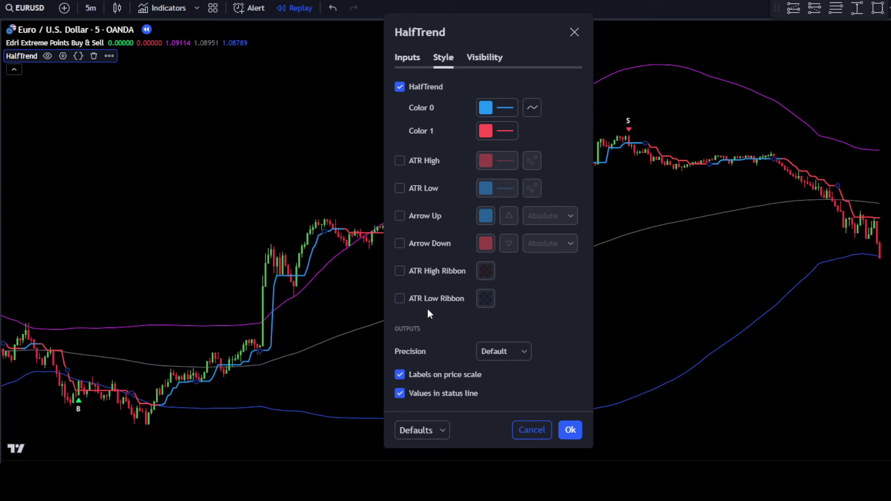
click(570, 430)
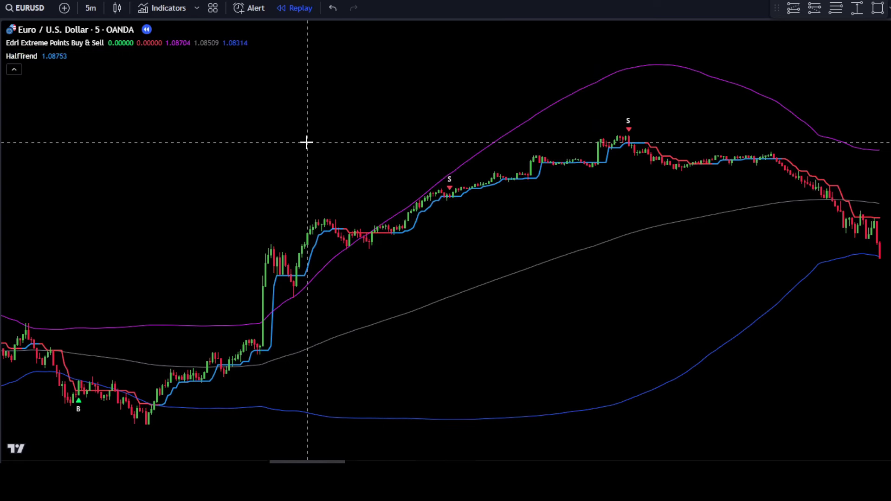
click(14, 70)
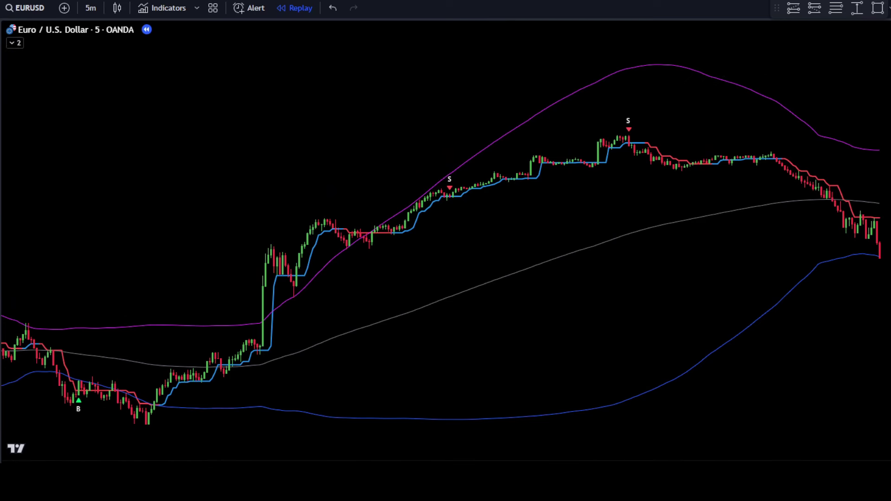
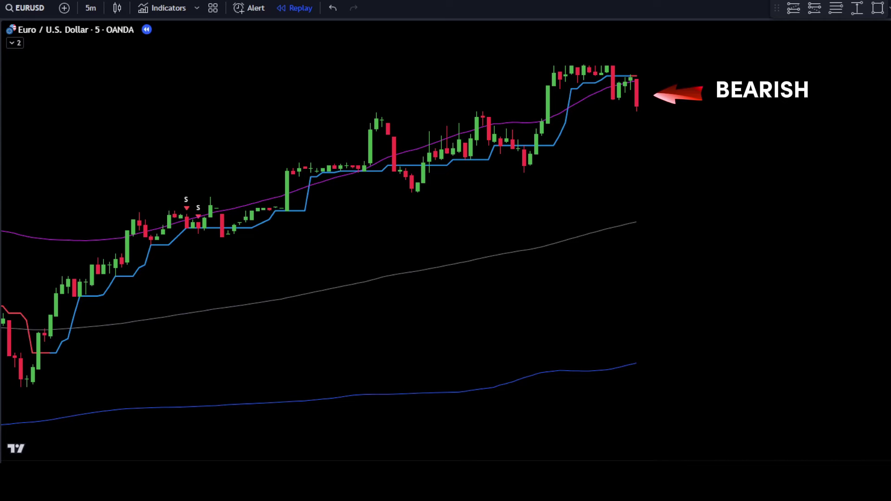
Draw a short position from the bearish candle's close with a 0.00030 stop and 0.00045 target, ending it where price reaches the target
click(820, 13)
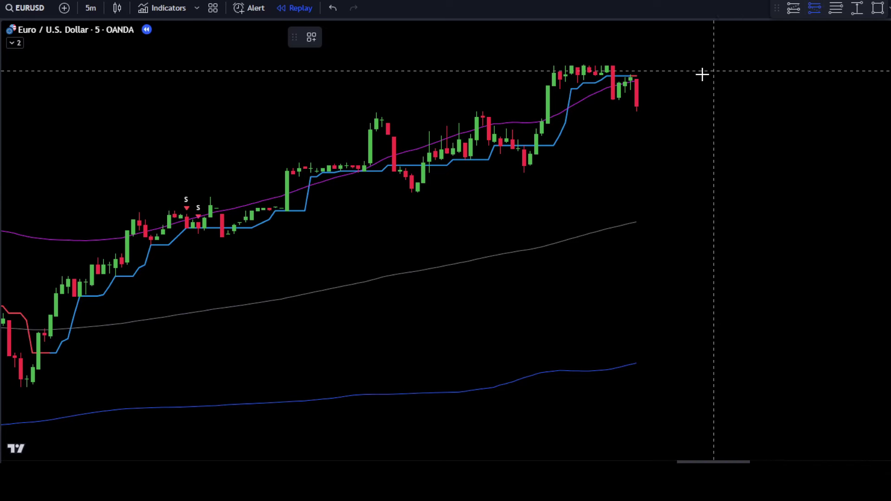
click(637, 106)
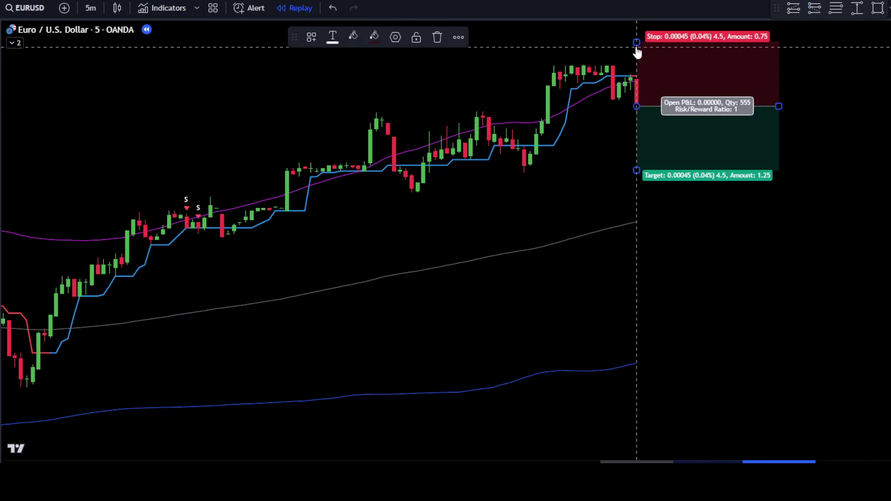
drag(637, 42, 637, 63)
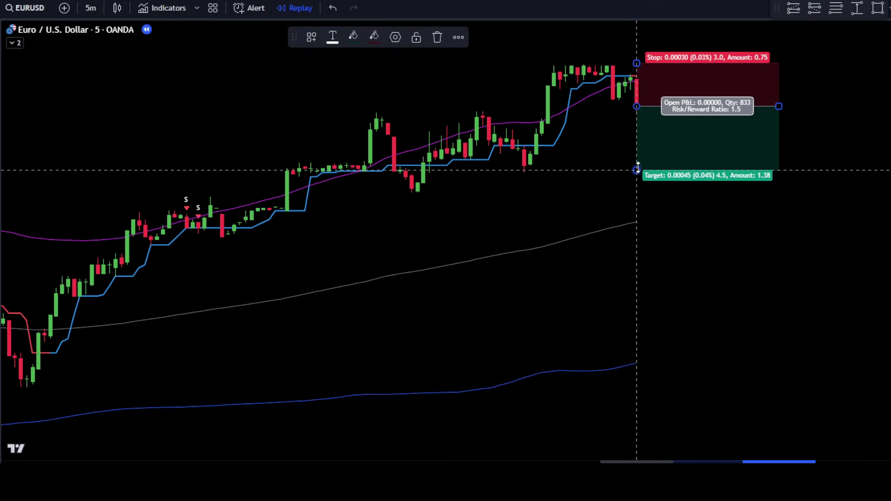
click(423, 453)
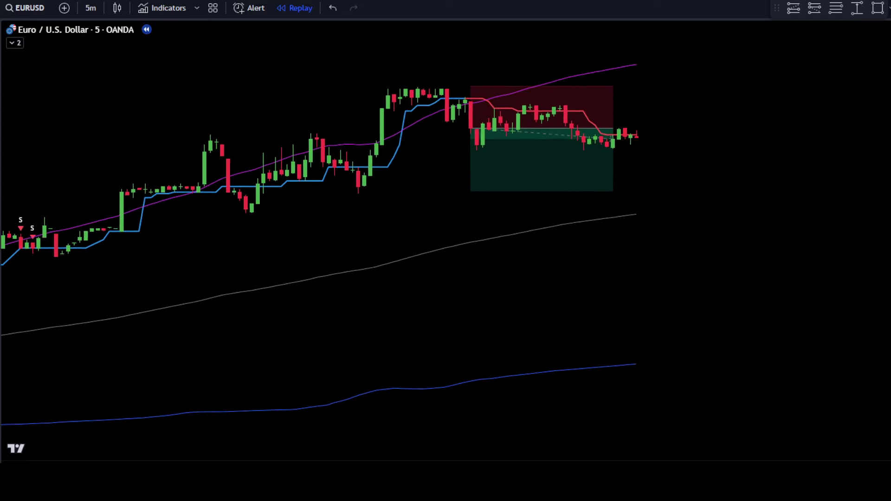
drag(637, 134, 877, 239)
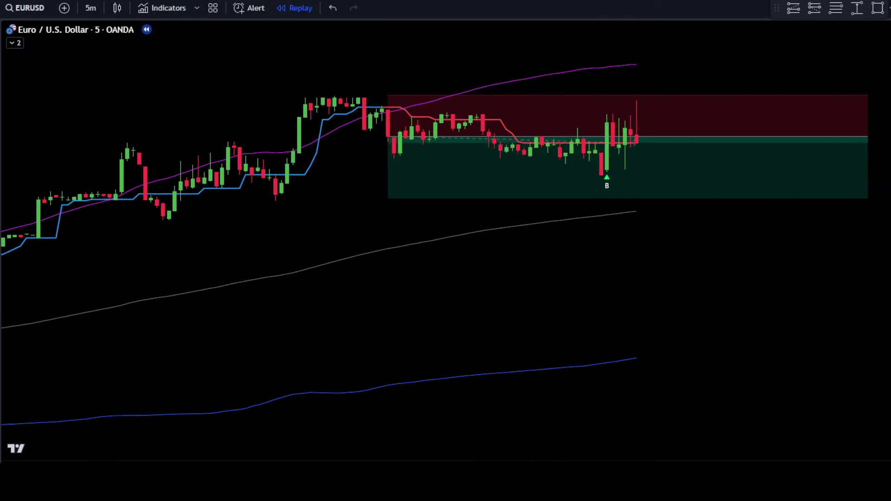
drag(815, 137, 613, 138)
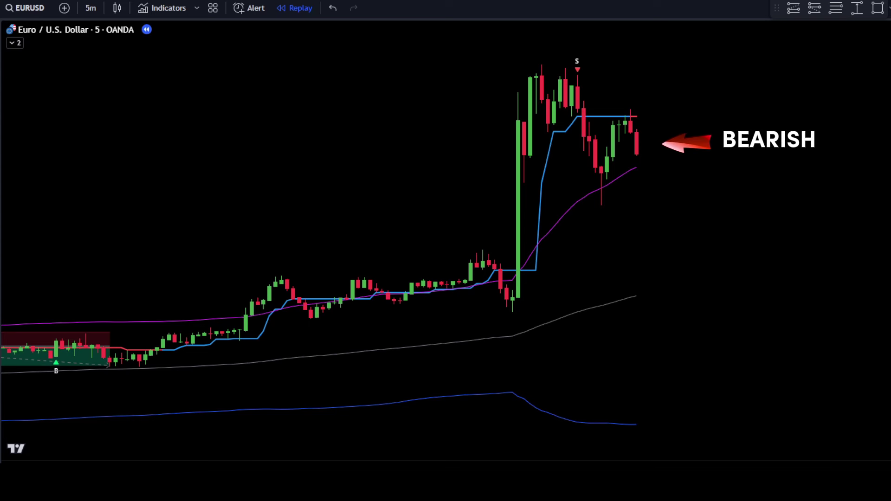
Draw a second short position from the new bearish signal candle's close with a 0.00107 stop above the recent high and a 0.00161 target
click(814, 12)
click(636, 155)
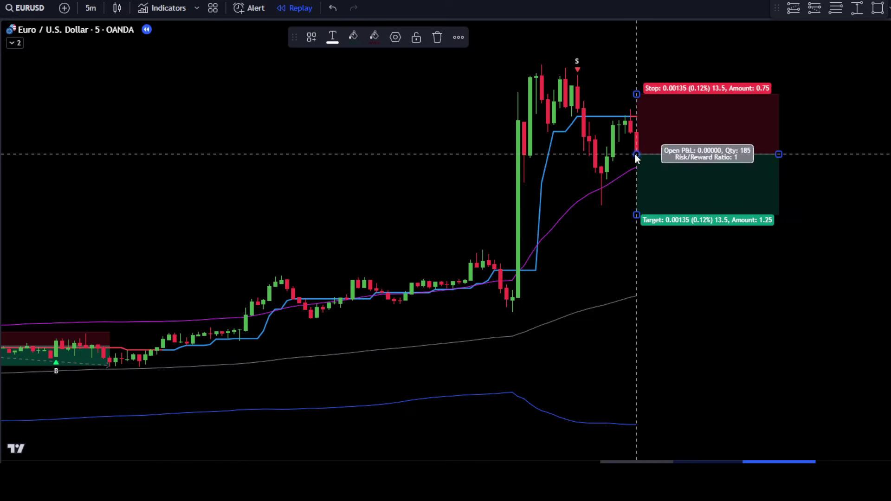
drag(638, 93, 645, 106)
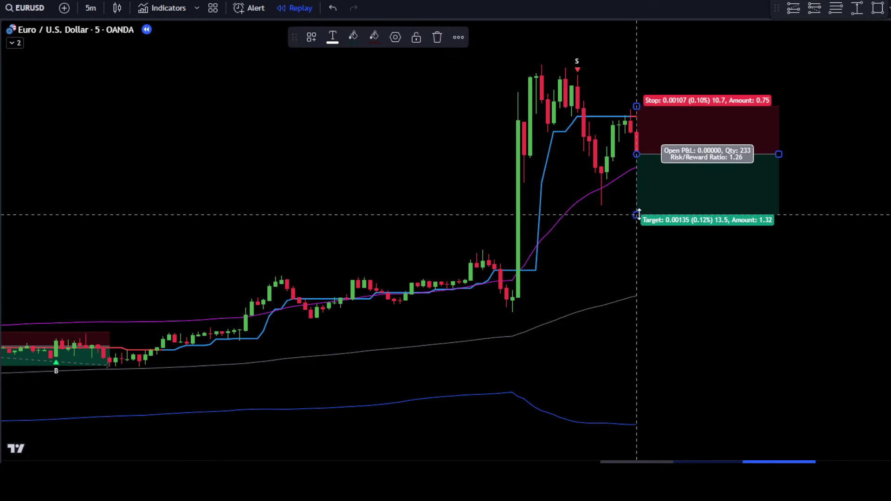
drag(639, 214, 638, 227)
click(633, 263)
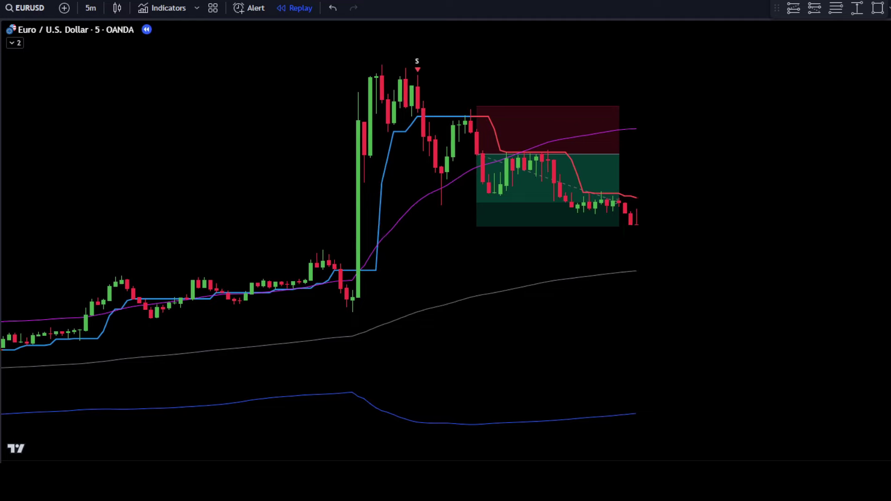
Extend the second short position beyond the newest candles and trim its end to the candle where price reaches the target
drag(612, 155, 827, 154)
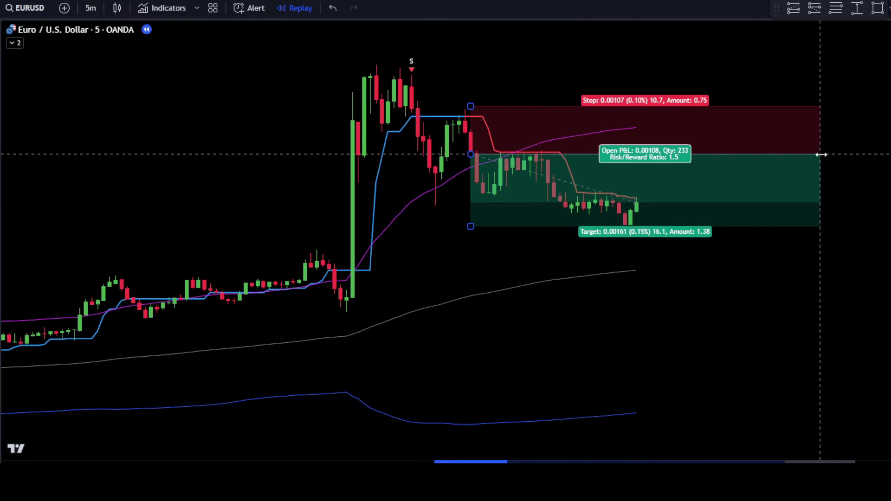
click(735, 279)
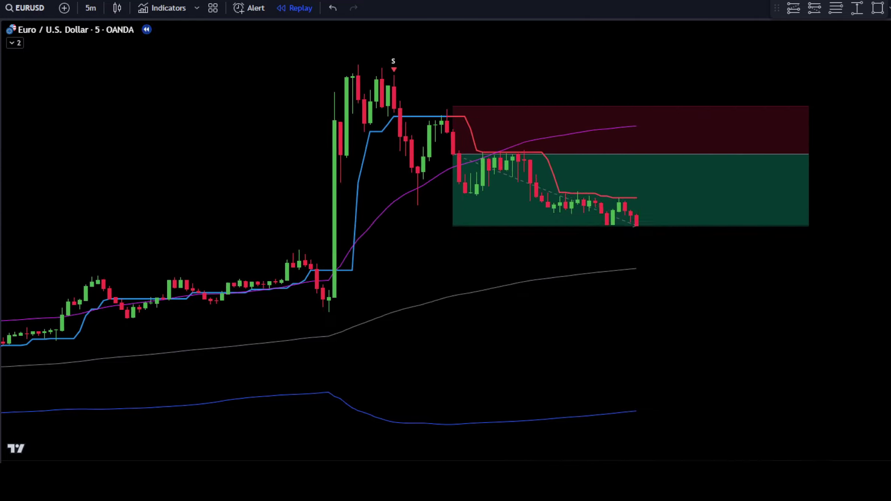
click(741, 165)
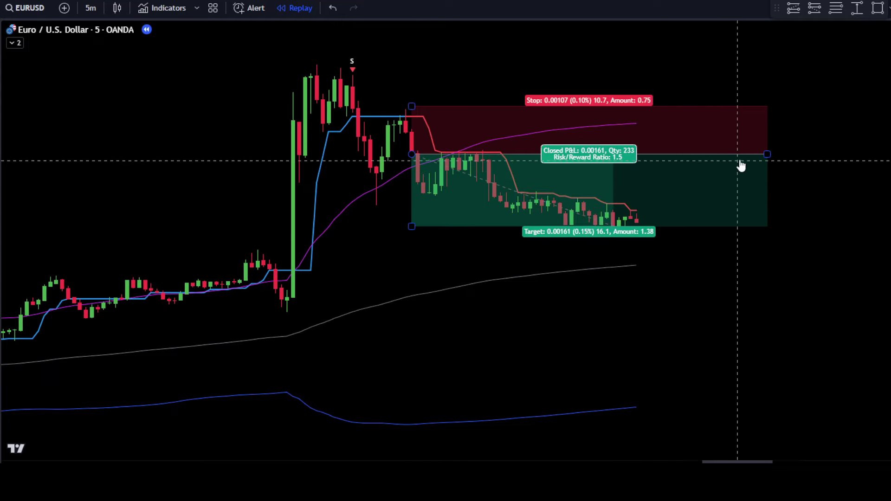
drag(767, 175, 612, 175)
click(599, 303)
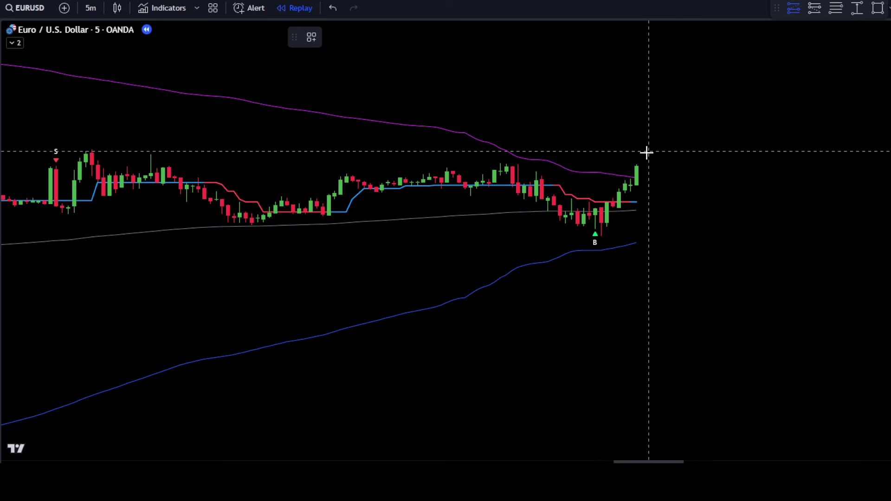
Draw a long position from the latest bullish candle's close with a 0.00106 stop and 0.00164 target, ending it where price reaches the target
click(637, 166)
drag(639, 186, 640, 238)
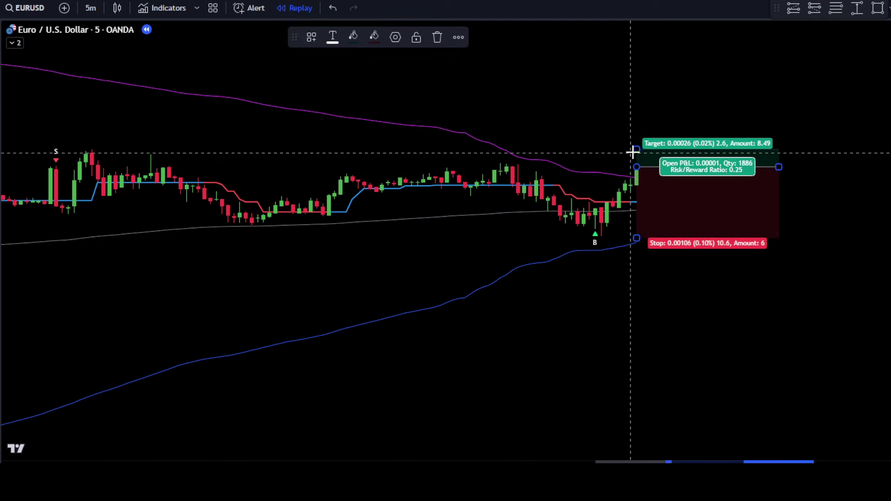
drag(637, 149, 641, 56)
click(672, 321)
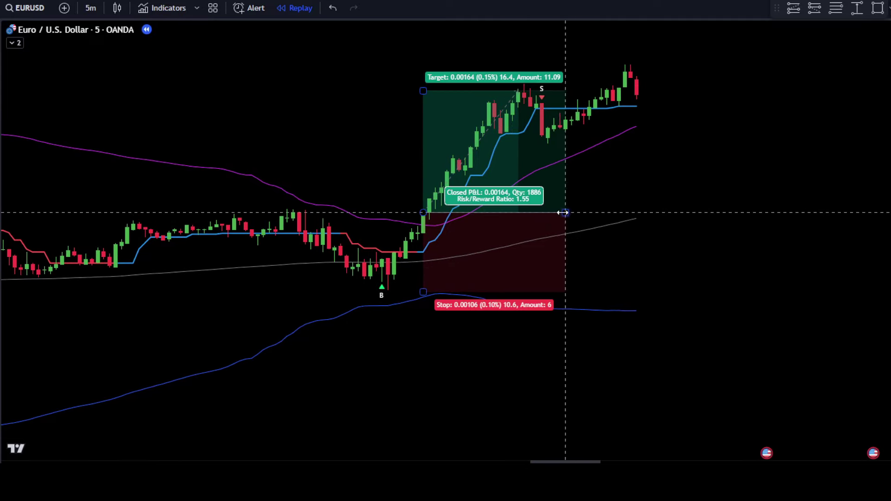
drag(564, 212, 519, 212)
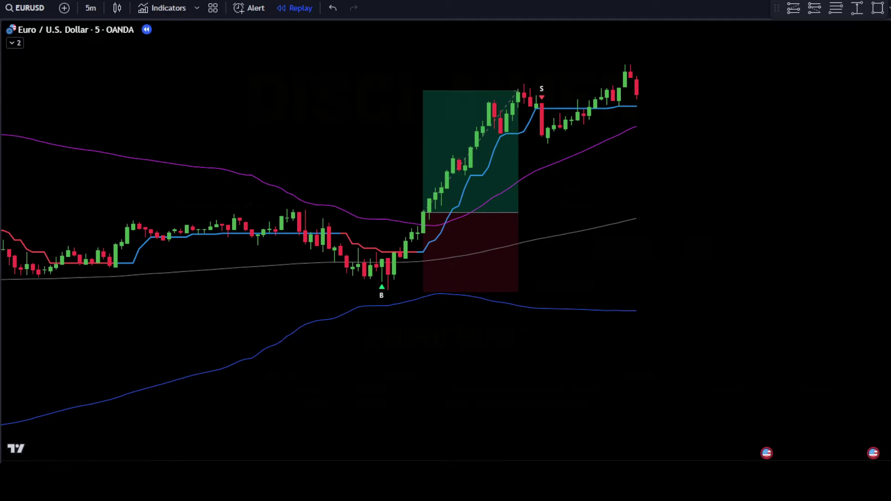